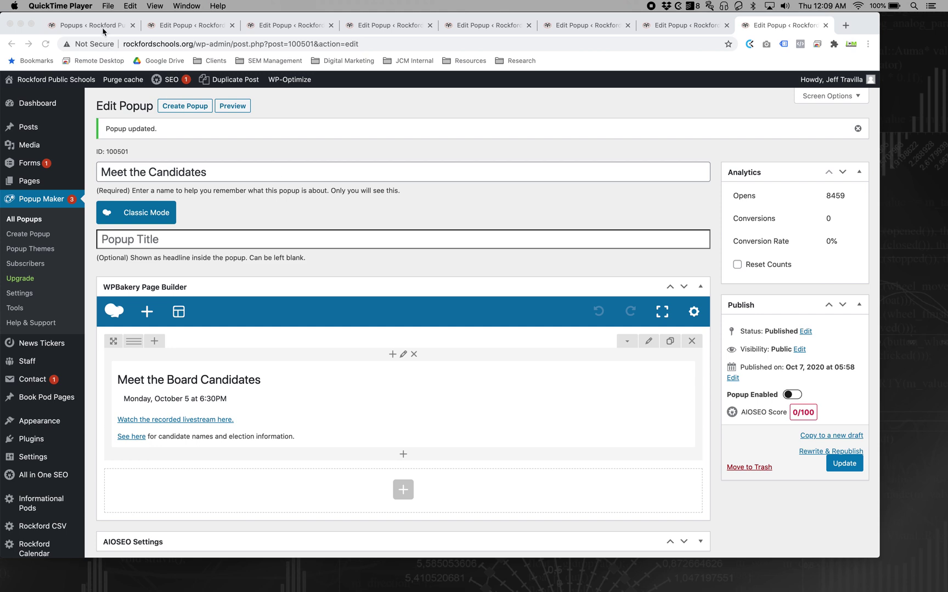
- From the list of popups, open the 'Snow days' popup's Edit Popup page
left_click(103, 28)
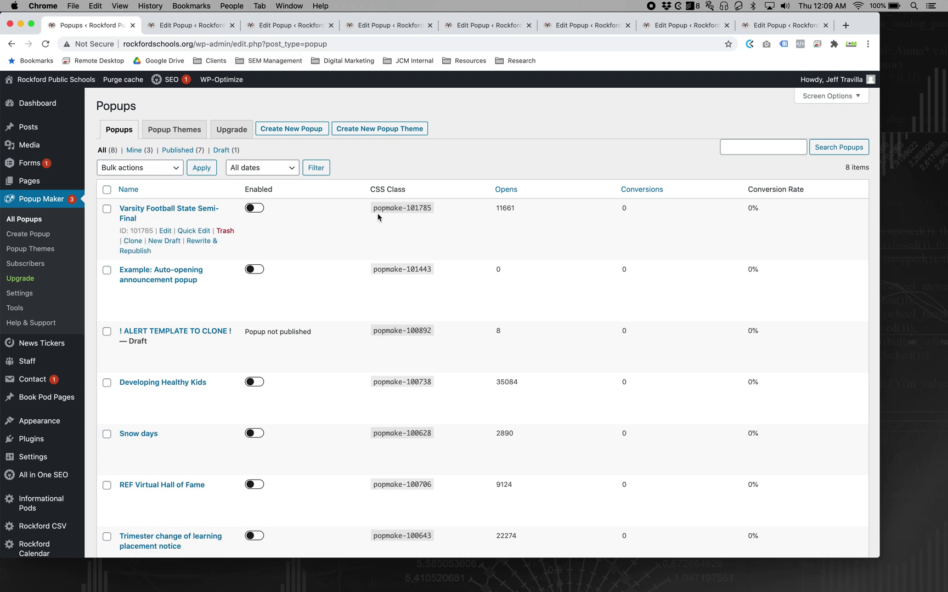
left_click(153, 432)
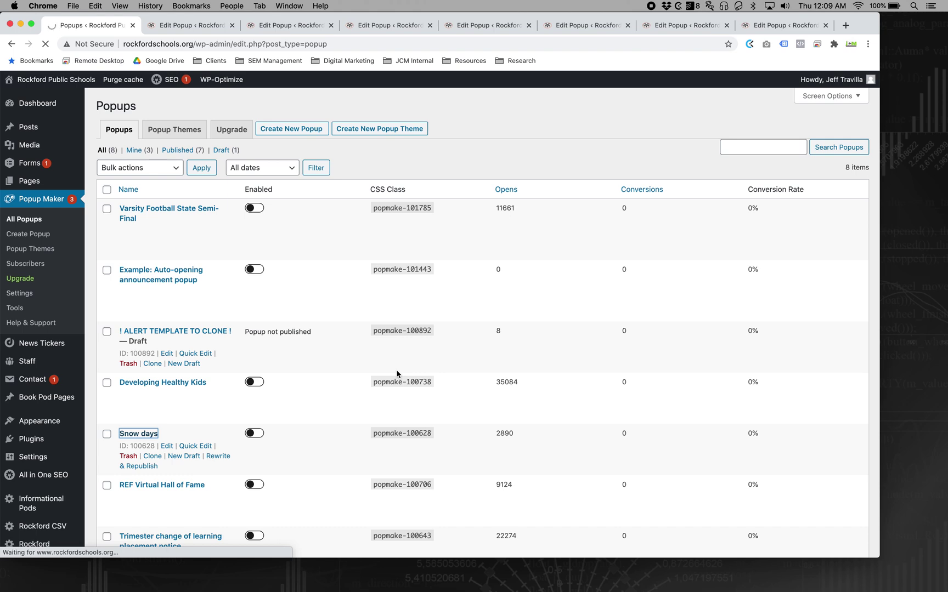
- Close all tabs to the right of the Snow days popup editor
right_click(109, 29)
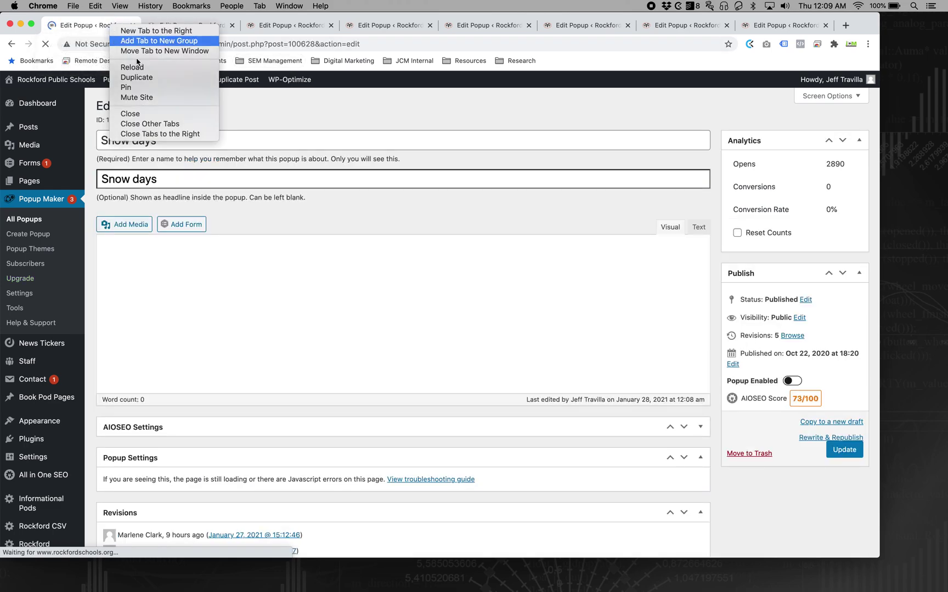
left_click(171, 139)
scroll(466, 518, "down", 15)
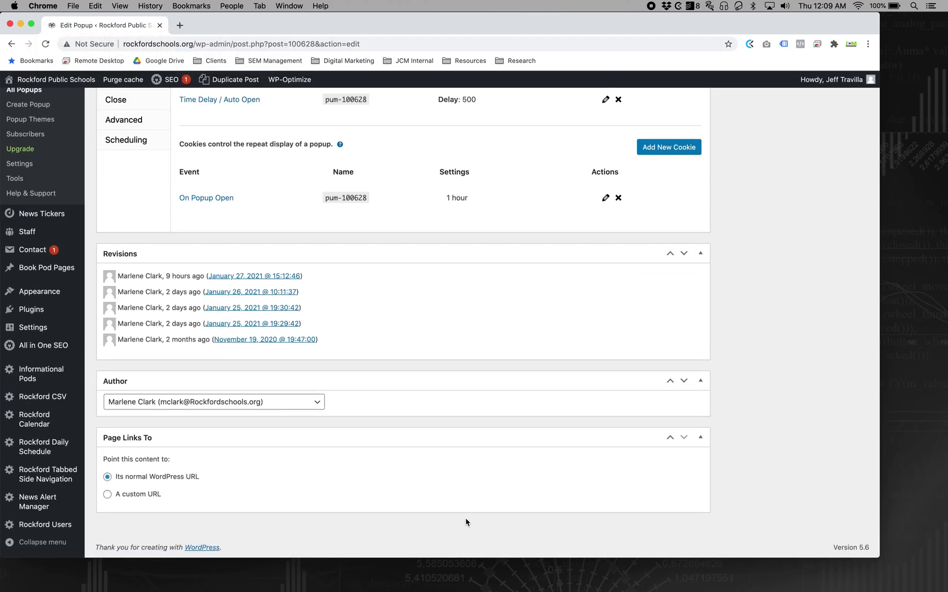
scroll(442, 247, "up", 2)
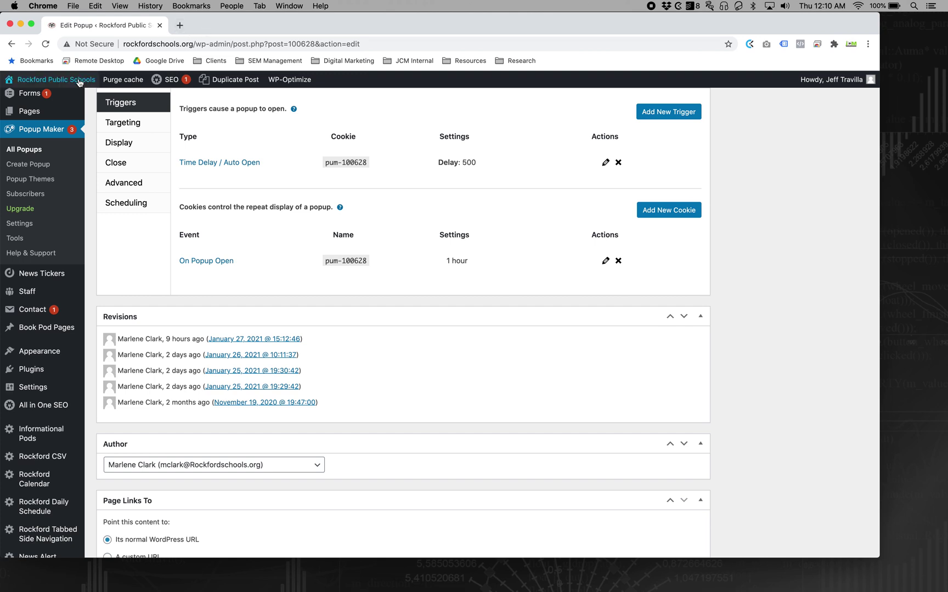
left_click(77, 98)
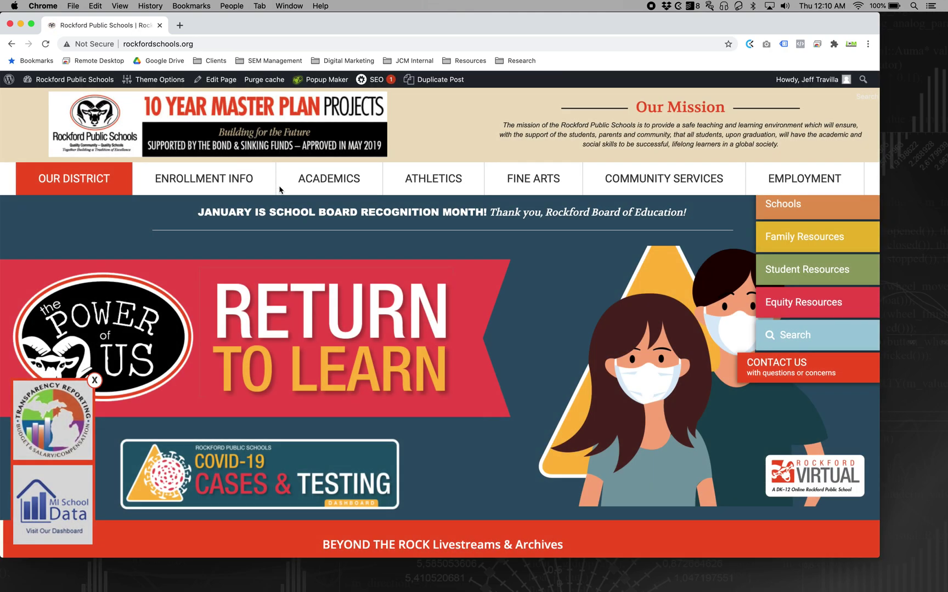
key("super+bracketleft")
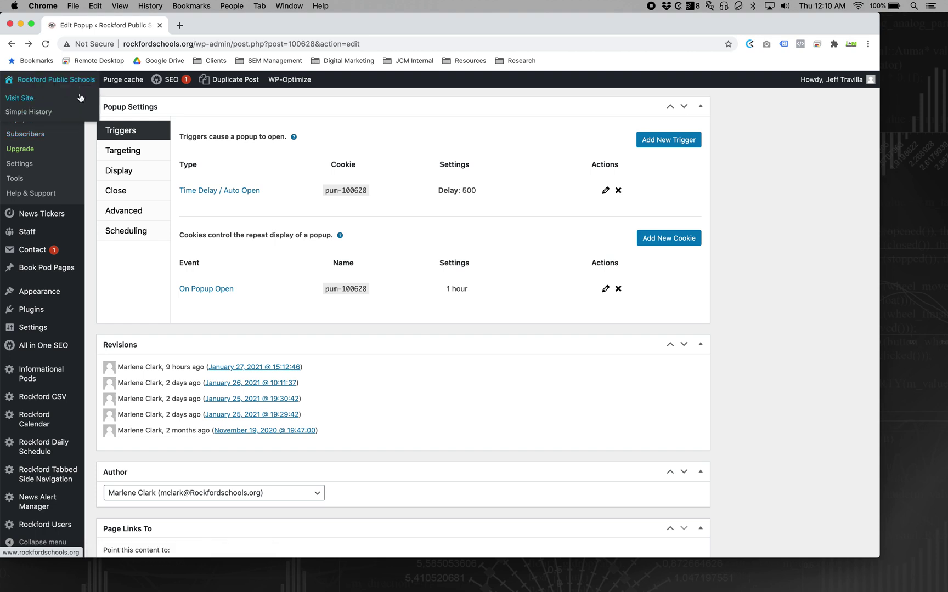
- Open the school's public homepage in a new tab, review it, and return to the popup editor
right_click(80, 95)
left_click(115, 99)
key("ctrl+Tab")
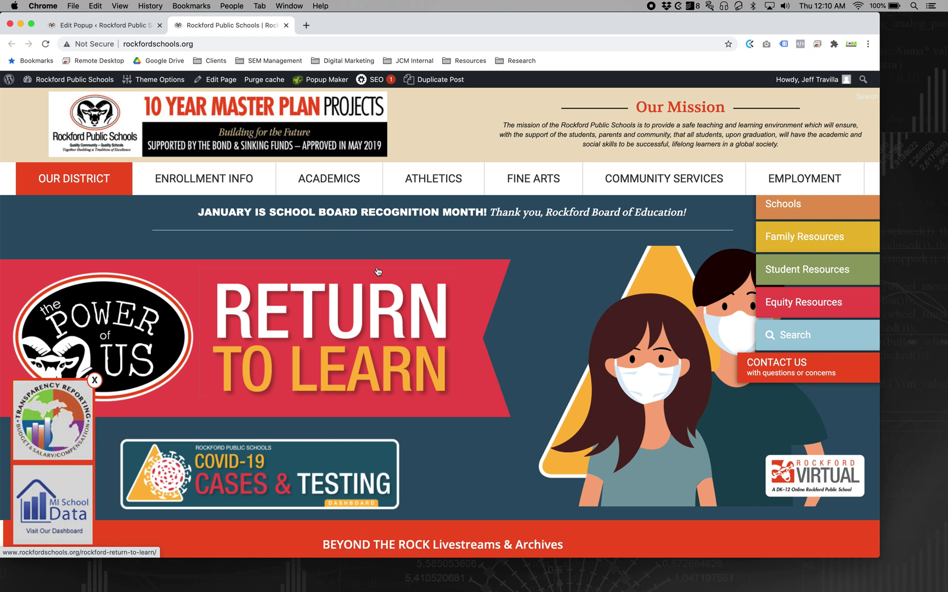
mouse_move(448, 172)
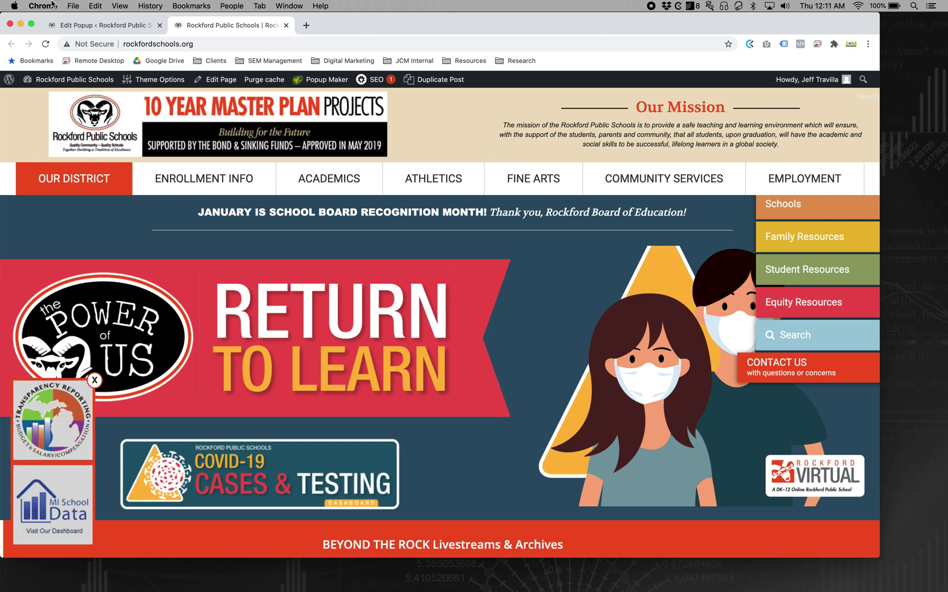
mouse_move(123, 173)
mouse_move(413, 88)
left_click(145, 36)
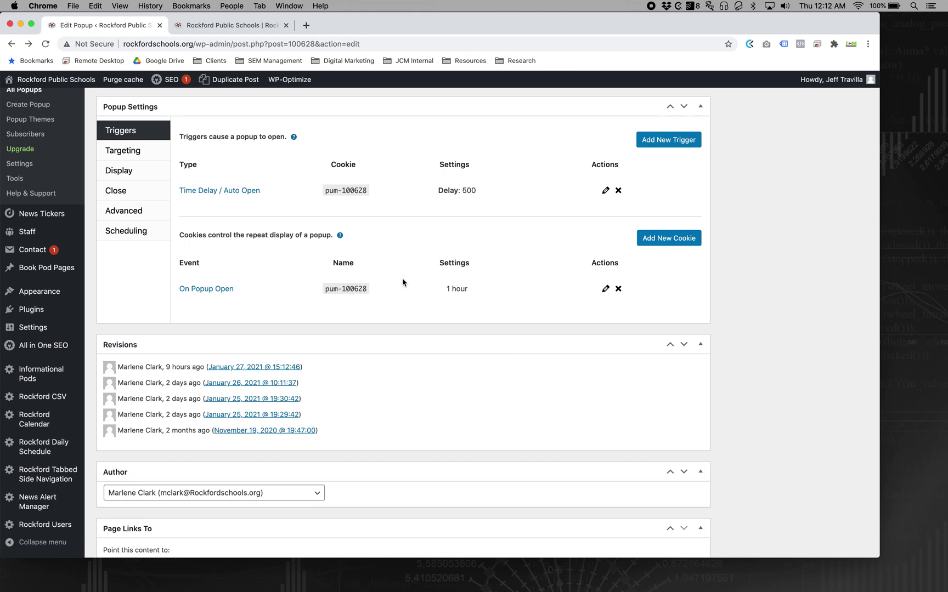
scroll(395, 280, "up", 10)
scroll(394, 281, "down", 15)
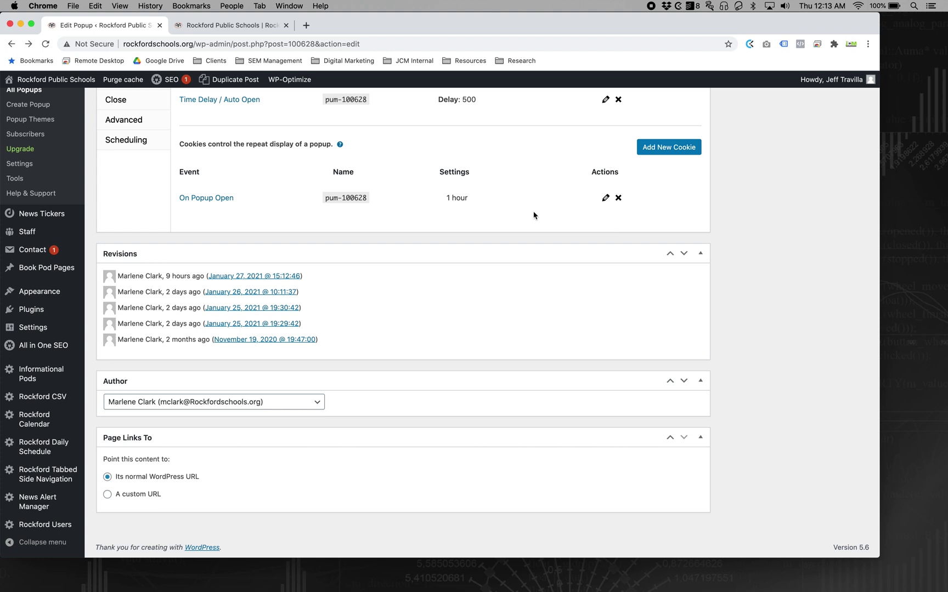
left_click(606, 197)
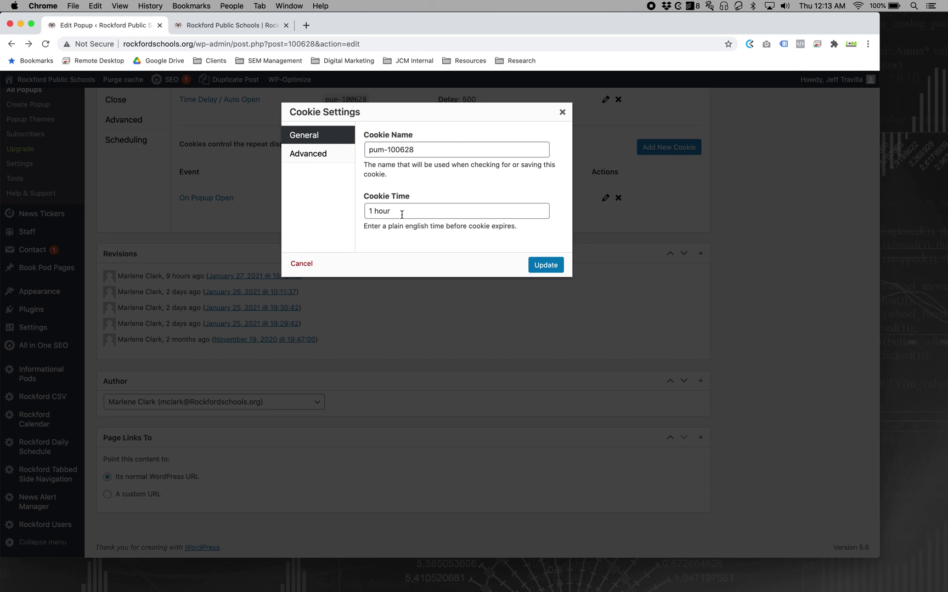
double_click(402, 214)
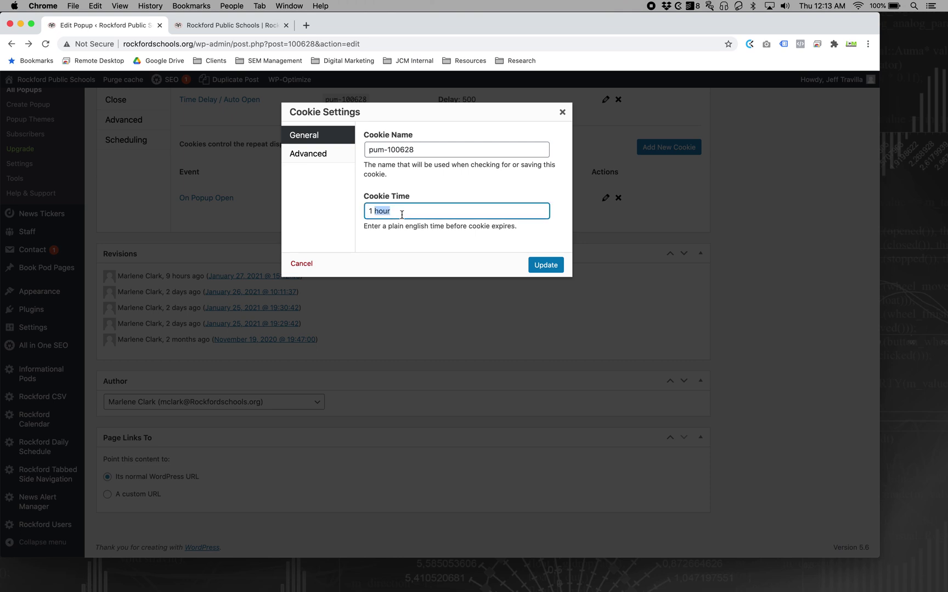
left_click(562, 112)
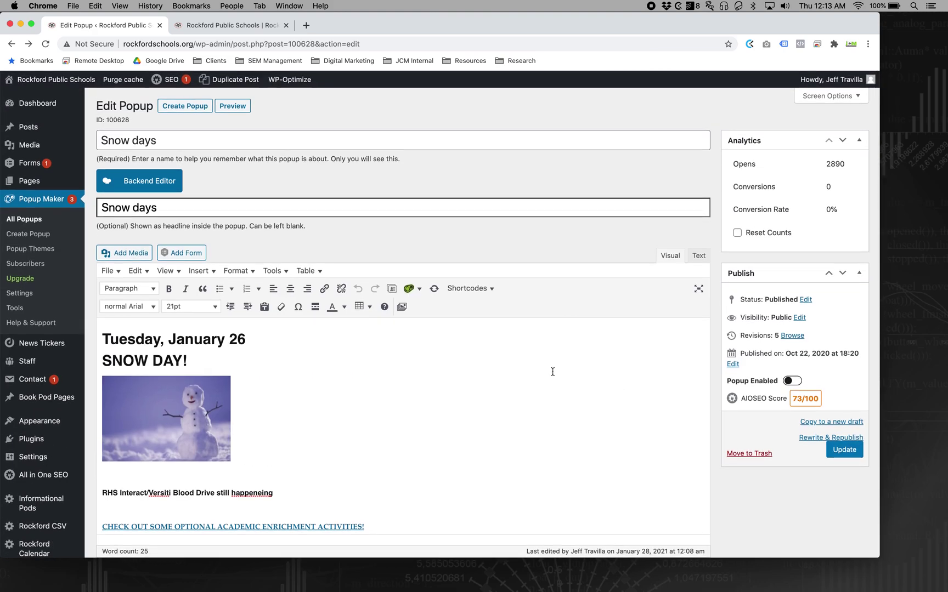
- Fix 'happeneing' to 'happening' in the blood drive line and update the Snow days popup
scroll(405, 435, "down", 3)
scroll(405, 434, "down", 8)
scroll(406, 438, "up", 3)
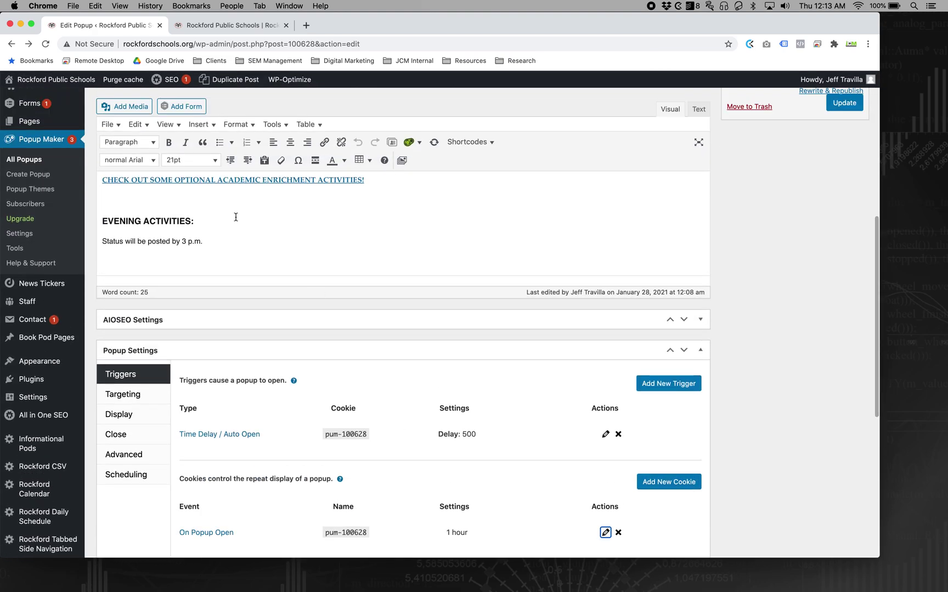
scroll(235, 248, "up", 3)
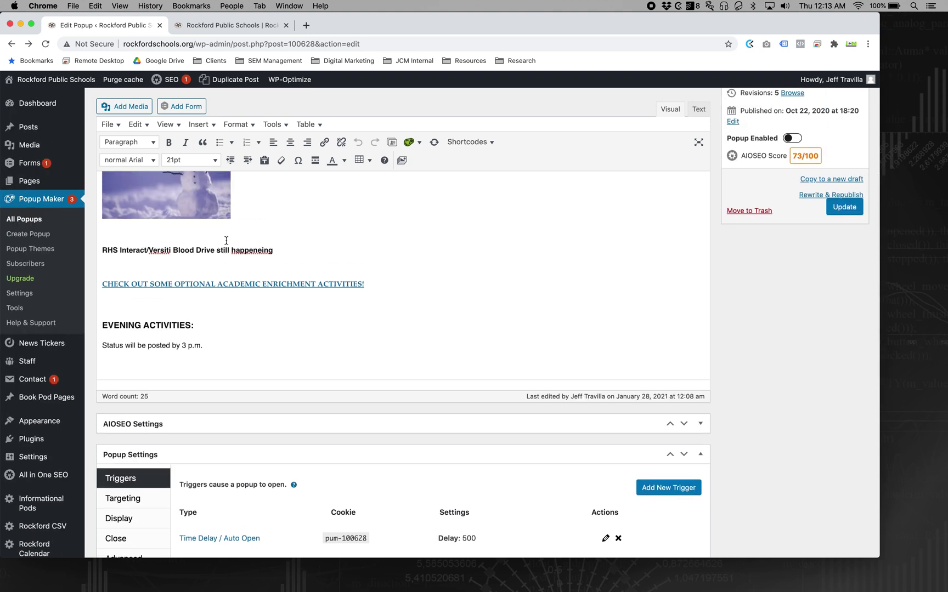
left_click(258, 249)
key("Delete")
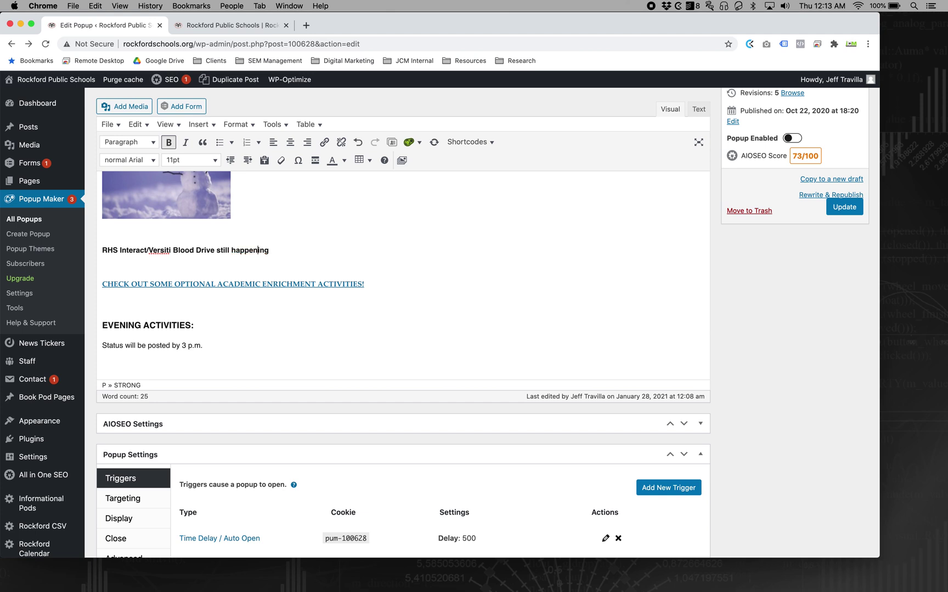
left_click(837, 211)
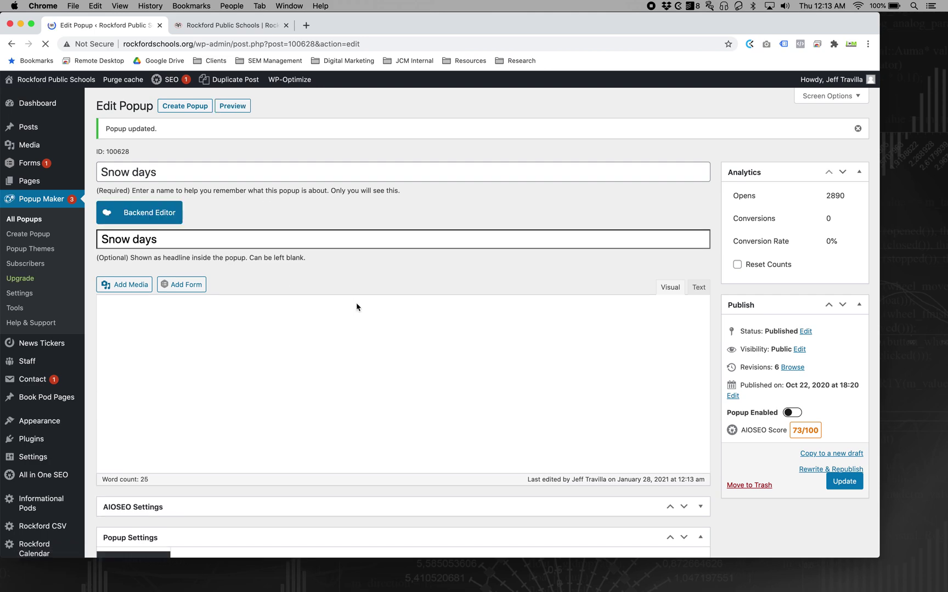
scroll(356, 307, "down", 8)
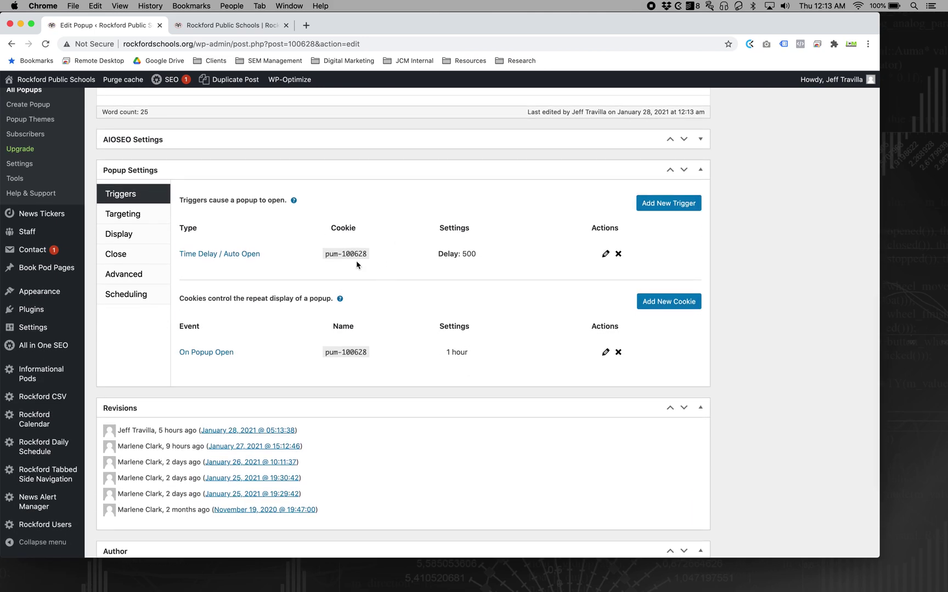
triple_click(345, 252)
double_click(342, 351)
triple_click(342, 352)
triple_click(344, 252)
left_click(239, 26)
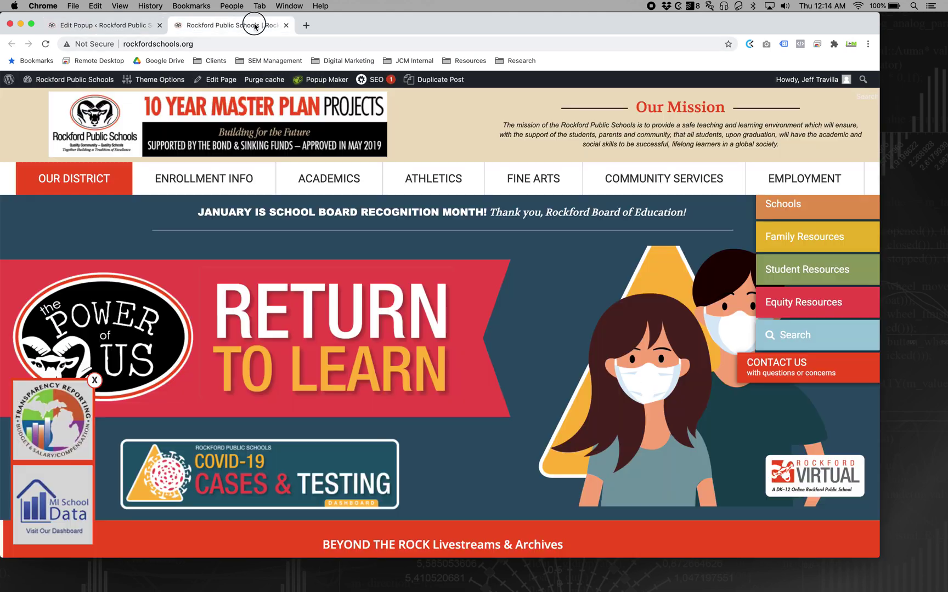
left_click(139, 26)
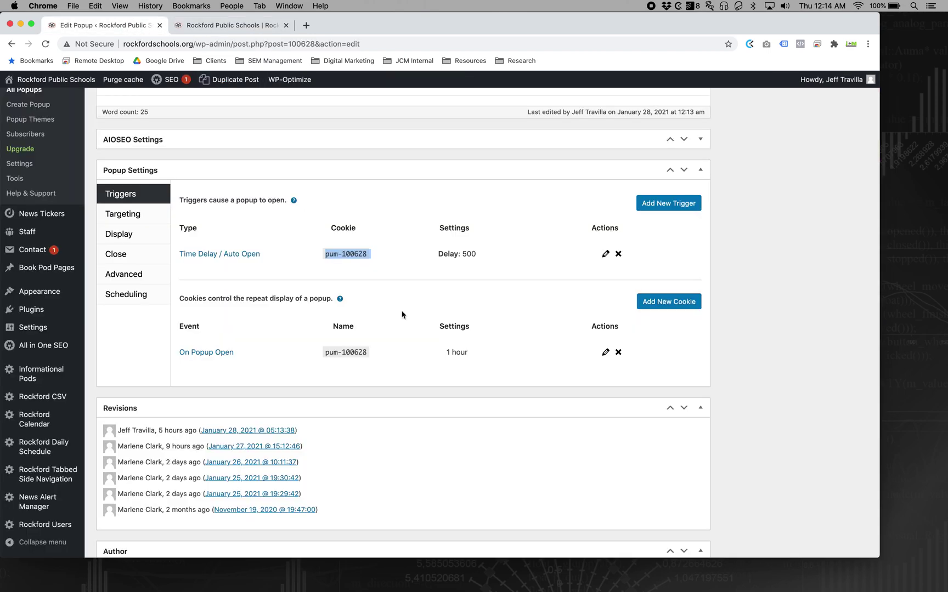
left_click_drag(466, 353, 446, 352)
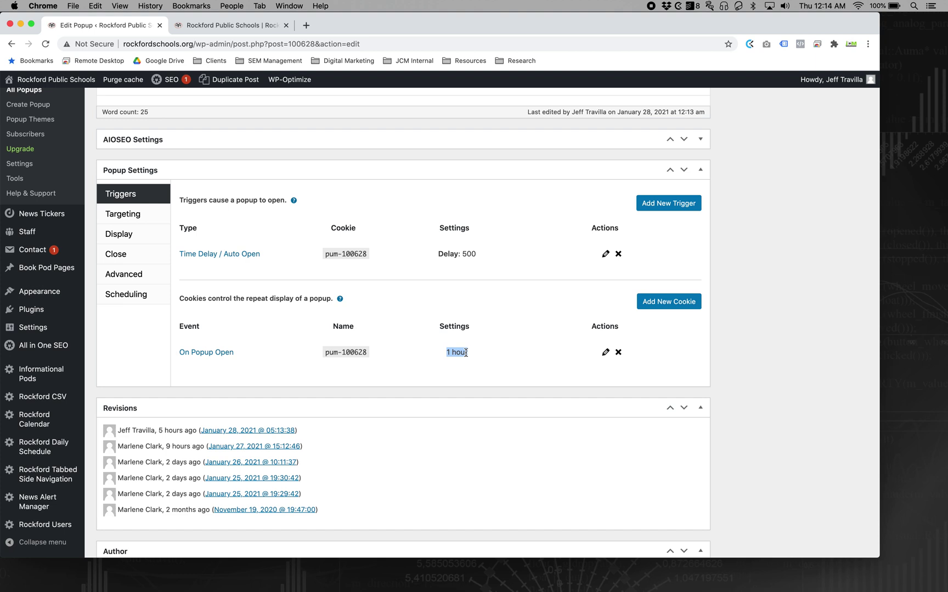
triple_click(344, 353)
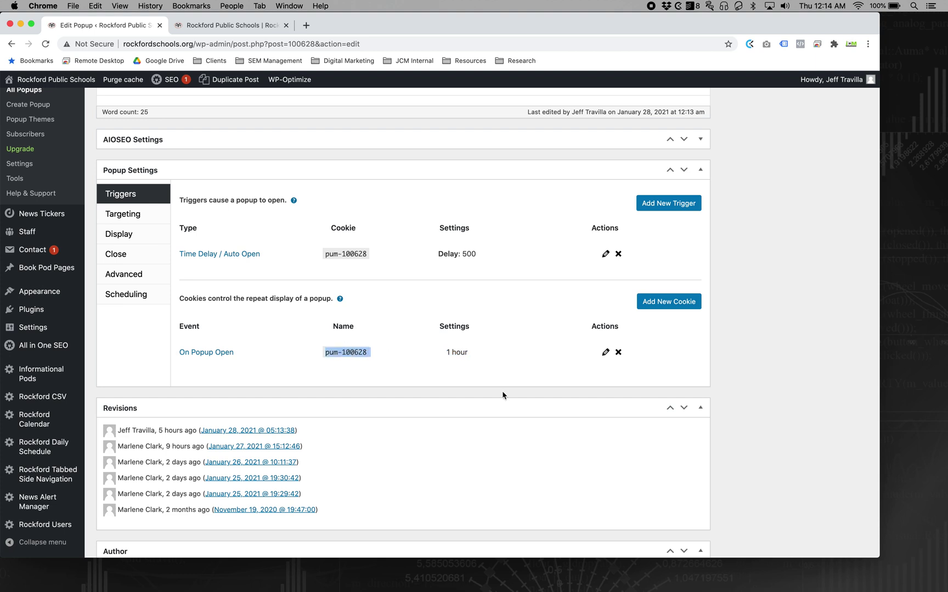
scroll(503, 393, "up", 5)
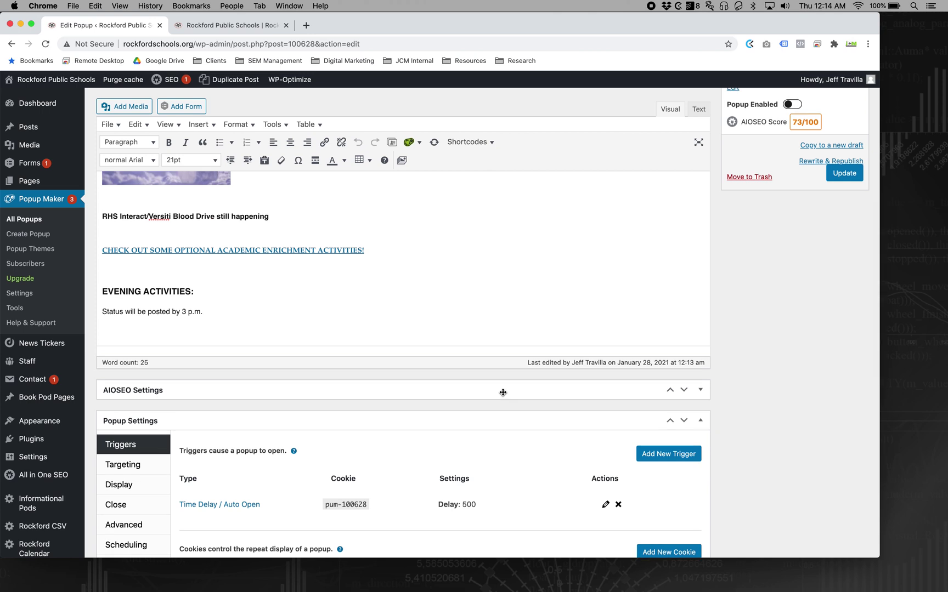
scroll(503, 393, "down", 2)
scroll(503, 395, "down", 1)
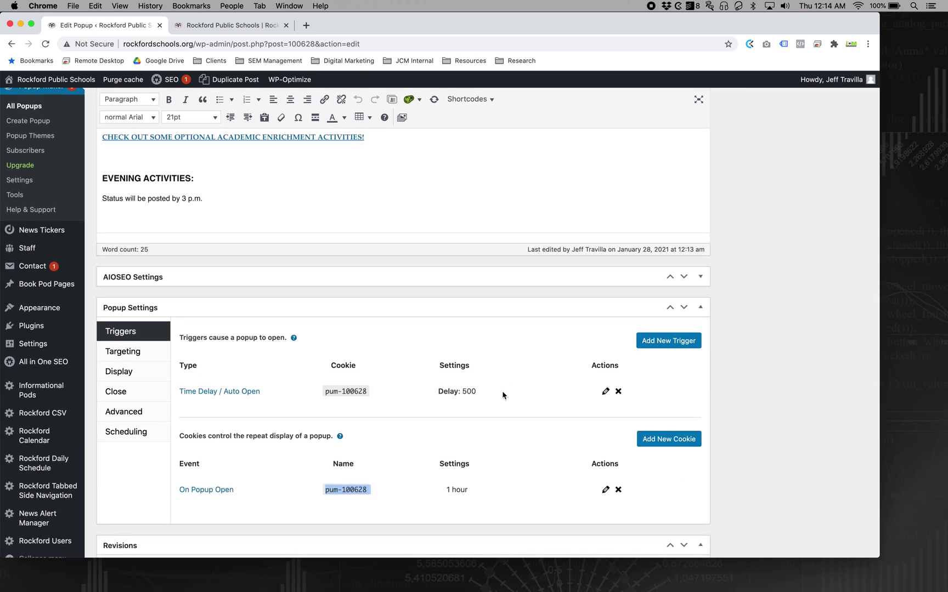
scroll(503, 395, "down", 1)
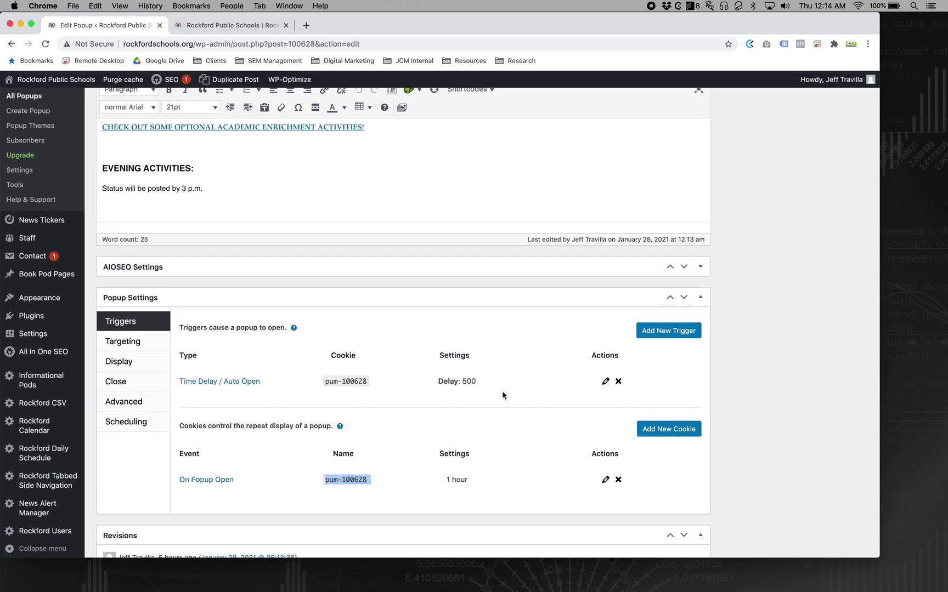
scroll(502, 395, "down", 2)
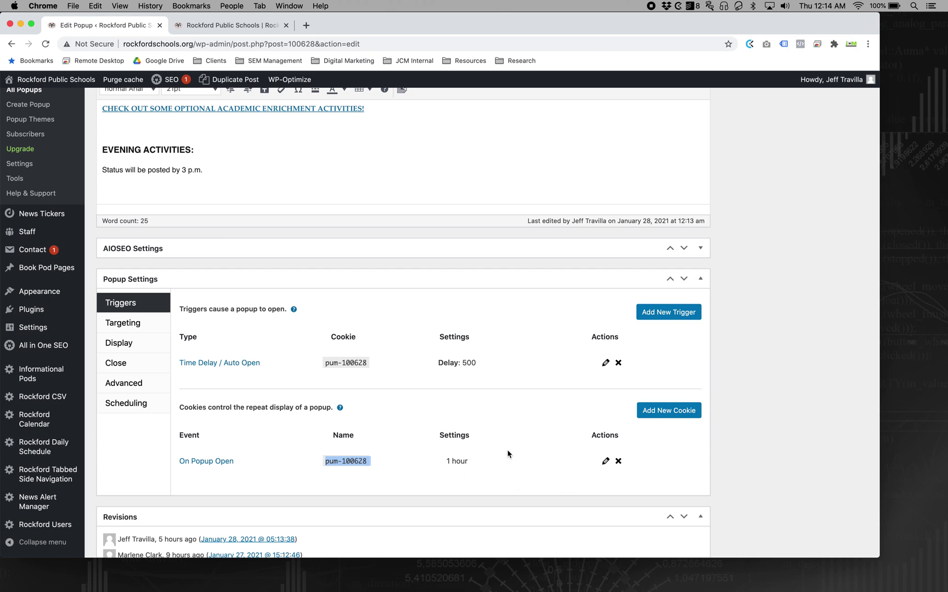
- Rename the On Popup Open cookie from pum-100628 to pum-100629
double_click(346, 462)
scroll(401, 521, "down", 3)
left_click(605, 402)
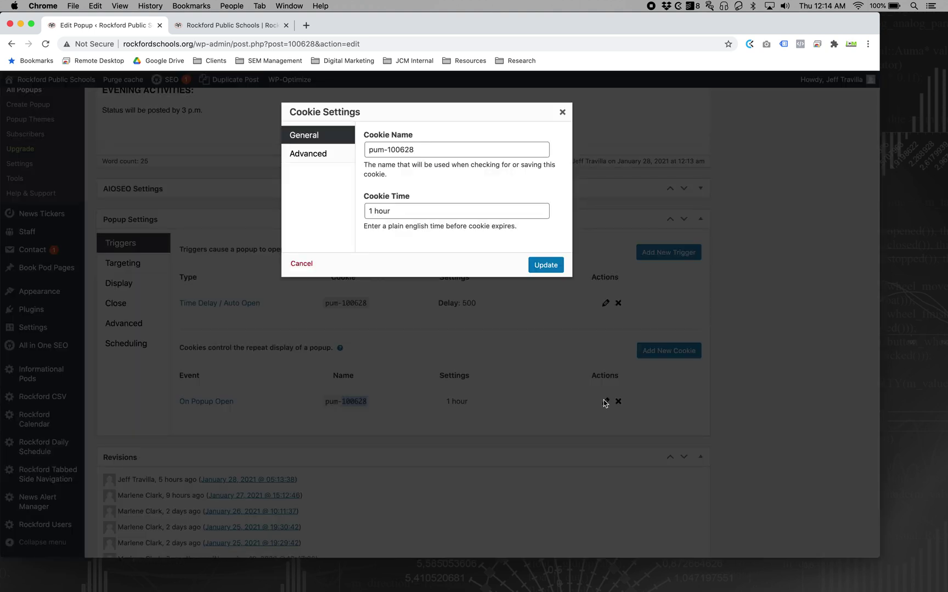
left_click(428, 149)
key("BackSpace")
type("9")
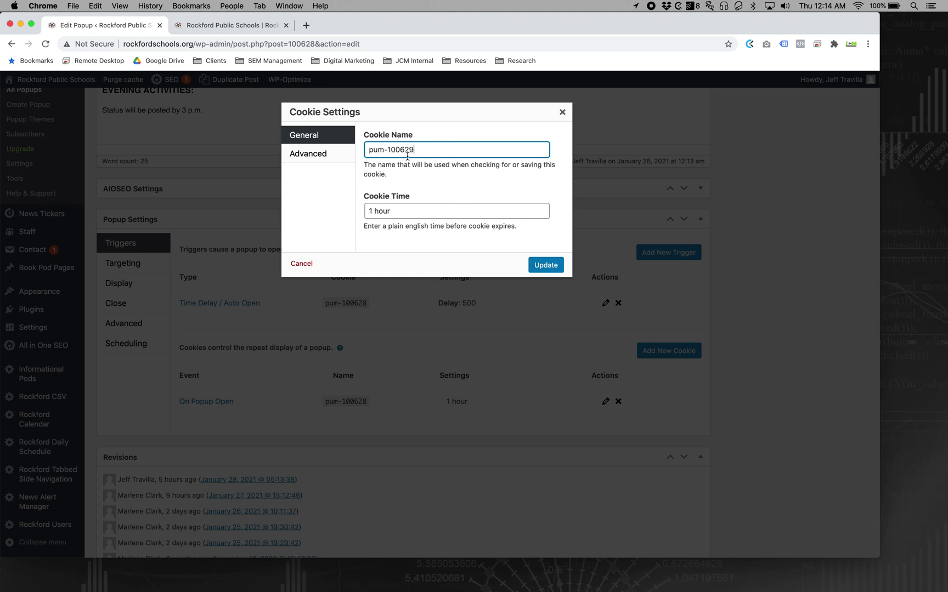
left_click(548, 264)
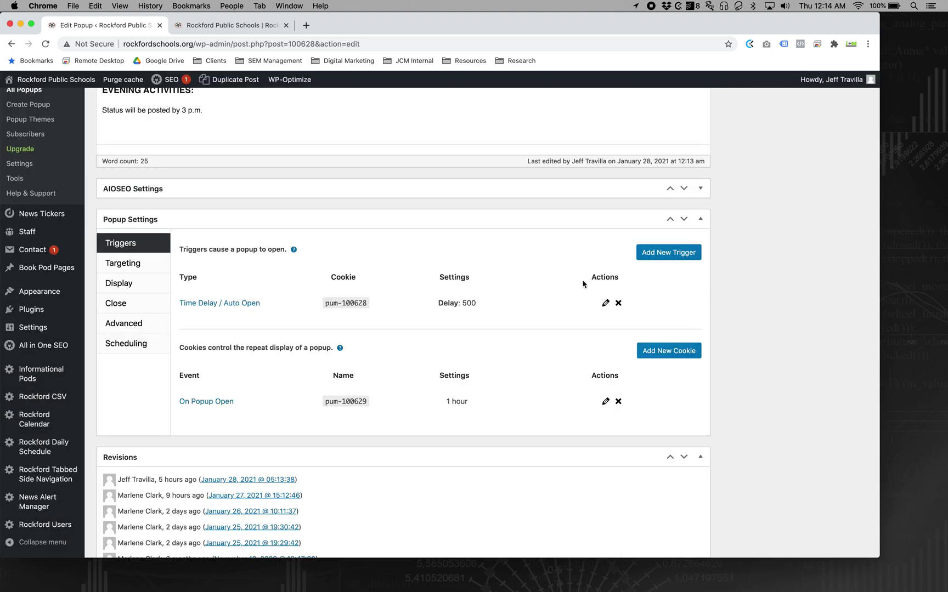
- Set the Time Delay / Auto Open trigger's Cookie Name to pum-100629
left_click(605, 303)
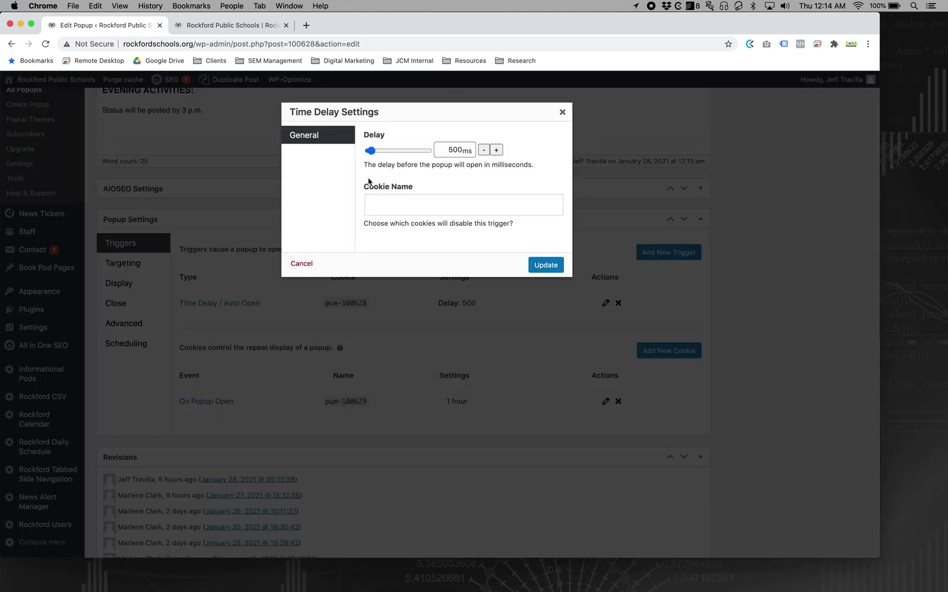
left_click(395, 204)
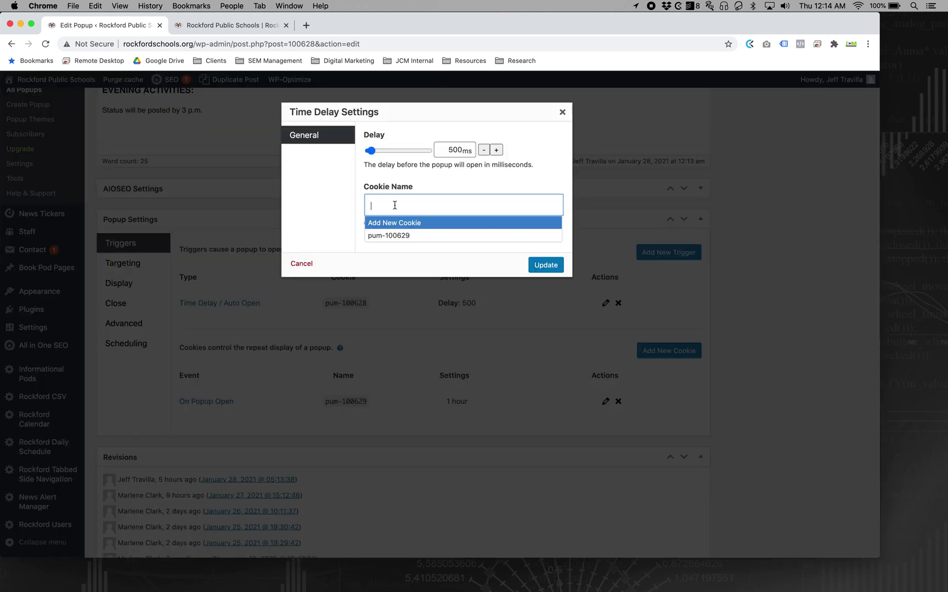
left_click(406, 236)
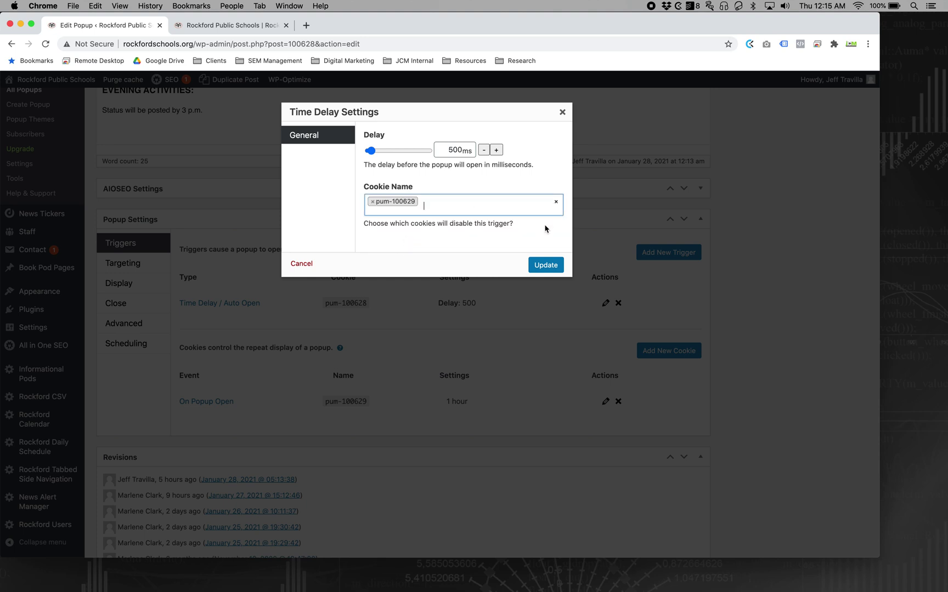
left_click(548, 267)
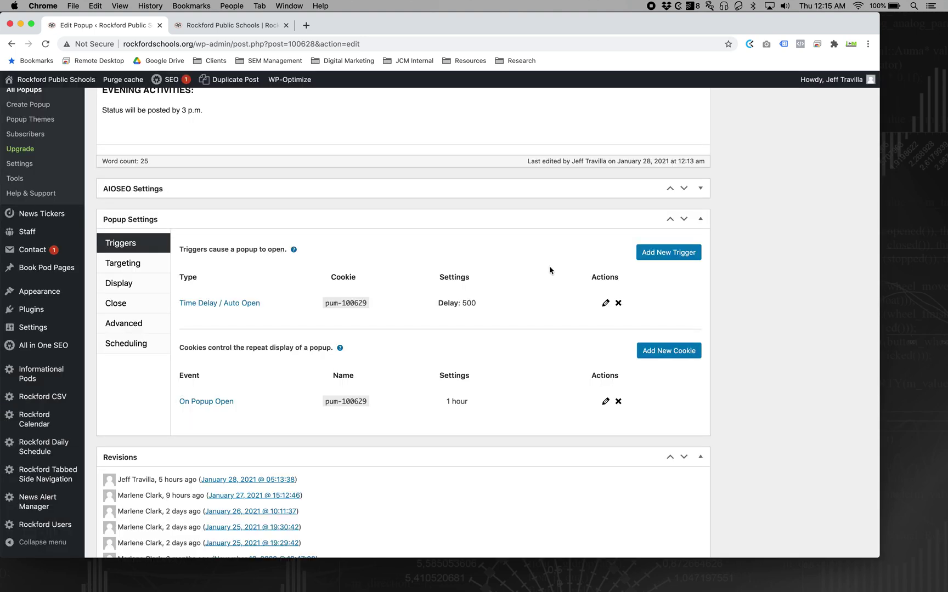
- Rename the On Popup Open cookie to pum-100630
left_click(604, 401)
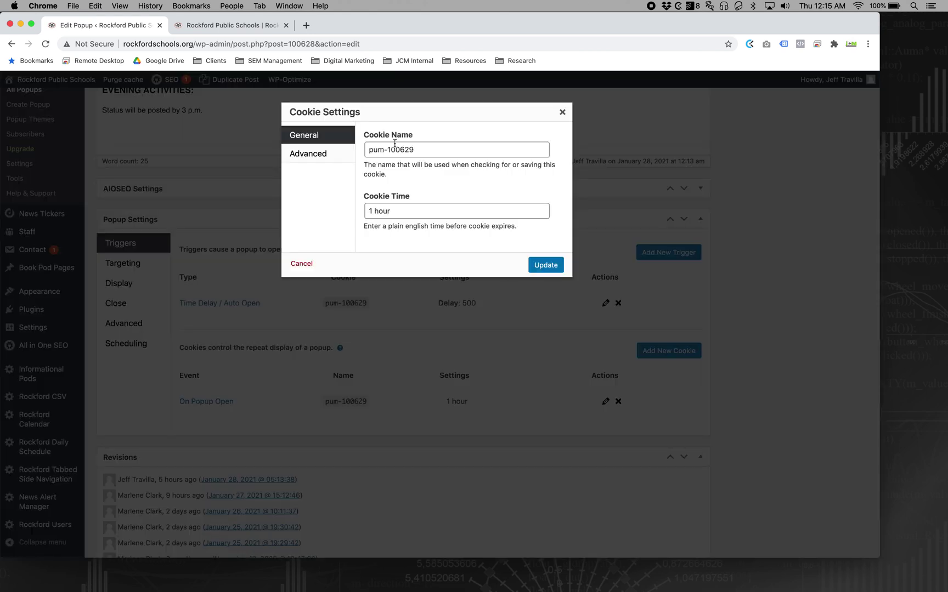
left_click(429, 150)
key("BackSpace")
key("BackSpace")
type("30")
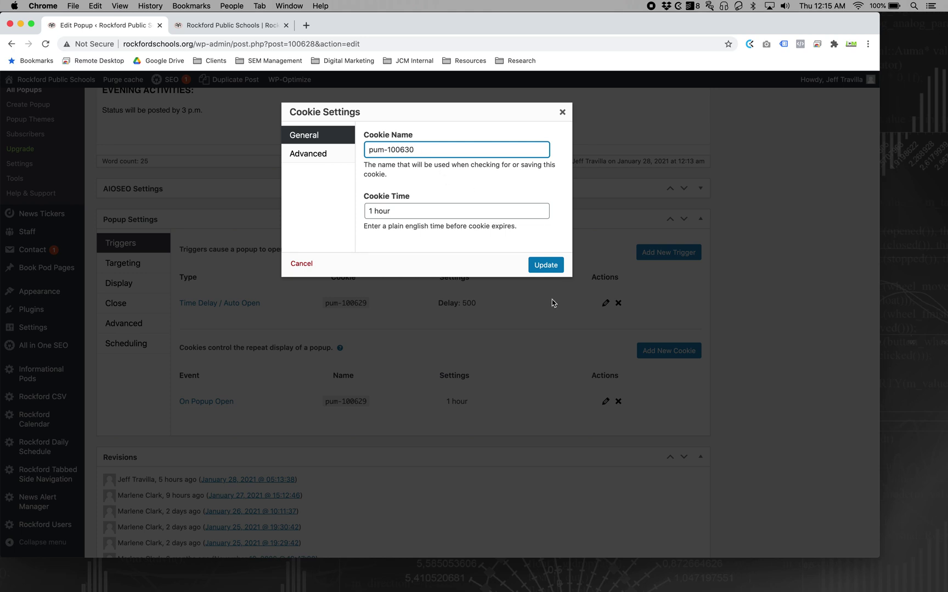
left_click(546, 266)
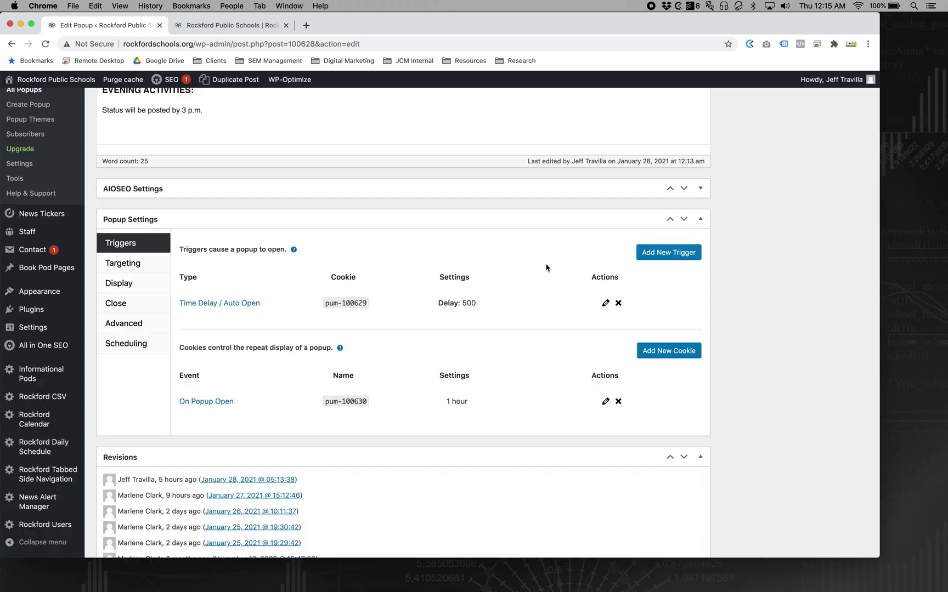
- Set the Time Delay / Auto Open trigger's Cookie Name to pum-100630
left_click(604, 304)
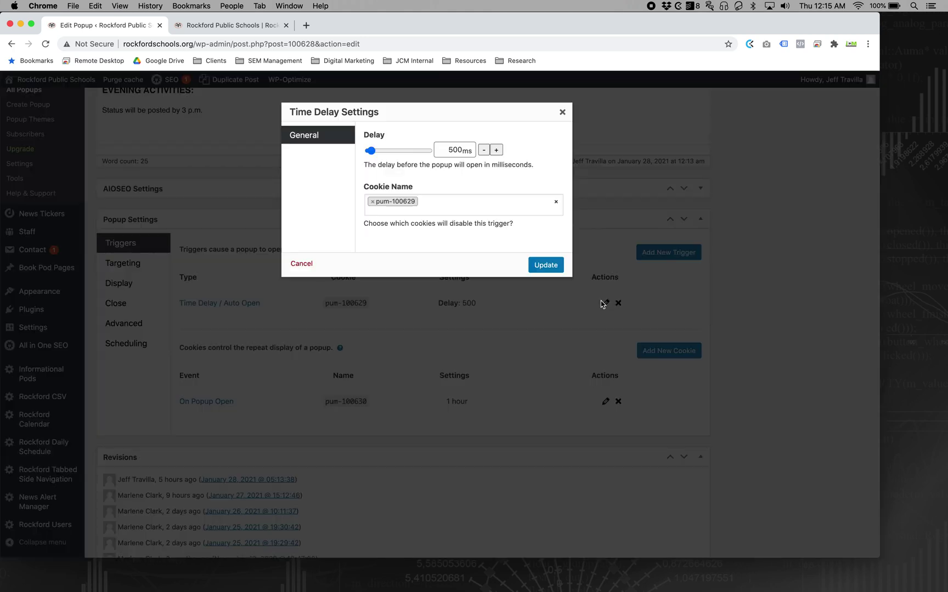
left_click(373, 202)
left_click(445, 248)
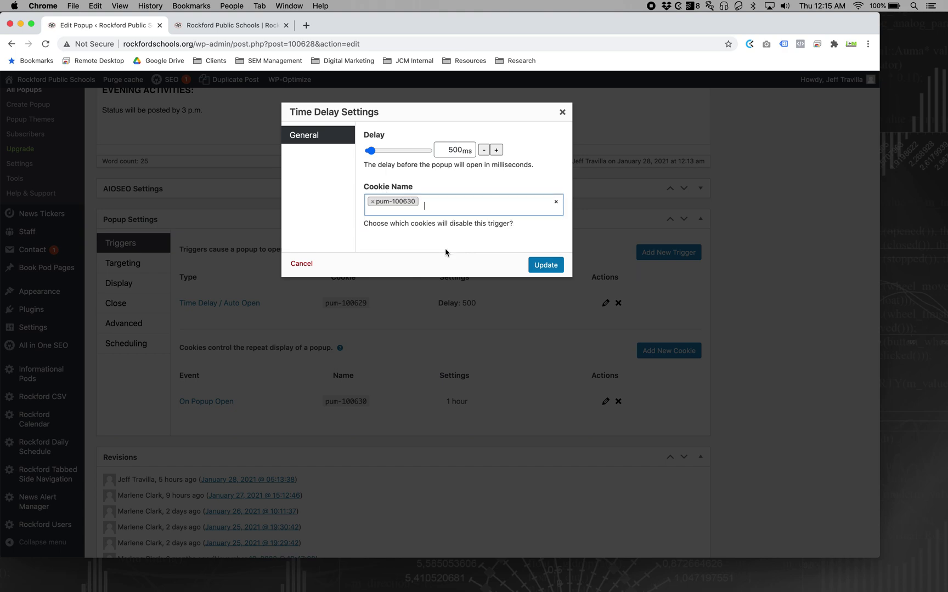
left_click(545, 267)
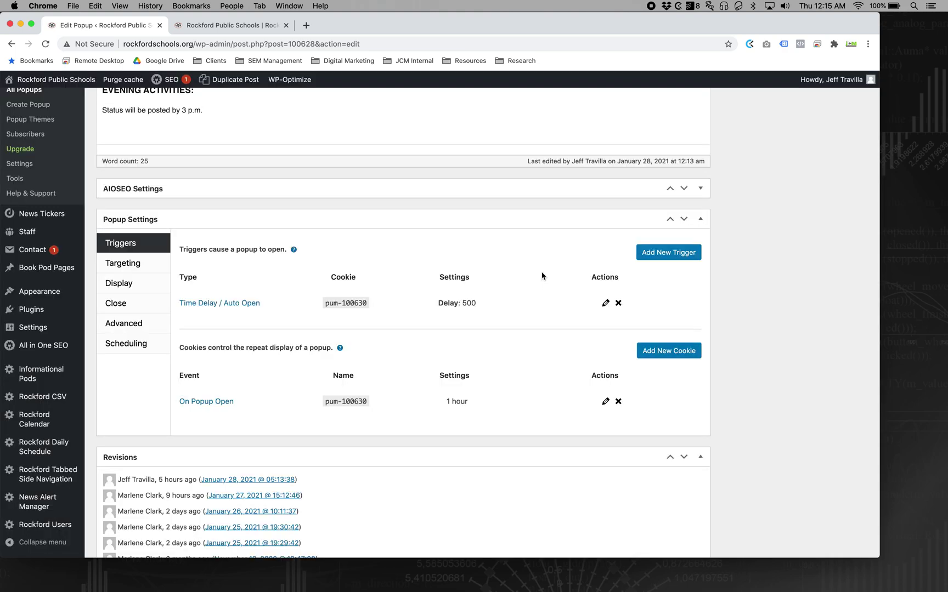
- Update the Snow days popup, then highlight 'hour' in the cookie's time setting
scroll(595, 339, "up", 10)
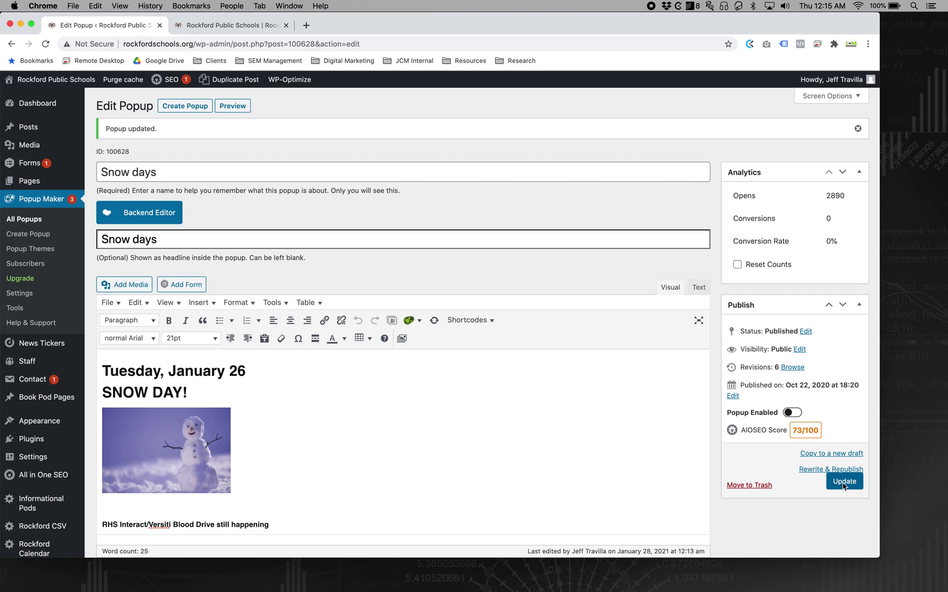
left_click(843, 483)
scroll(462, 390, "down", 15)
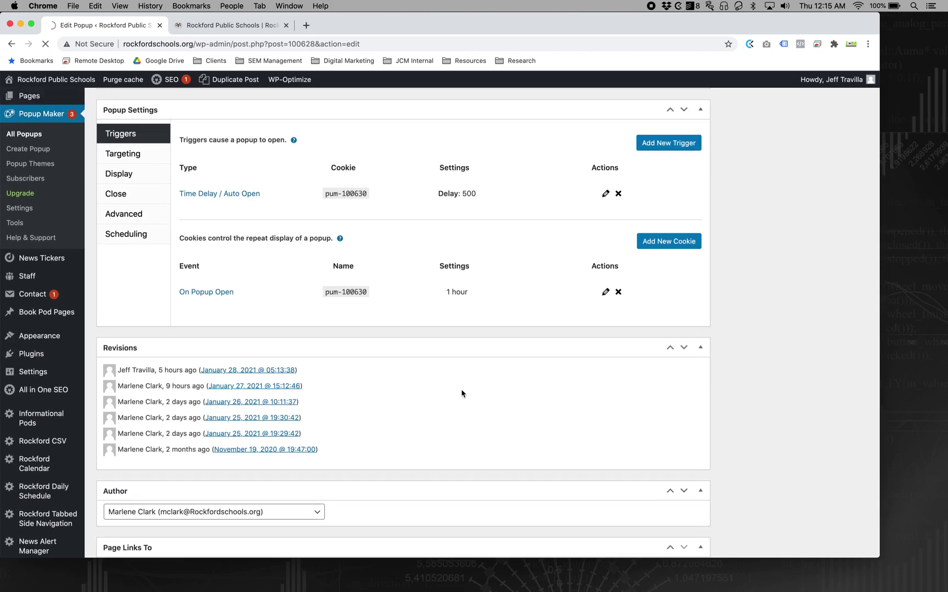
left_click_drag(452, 292, 504, 296)
scroll(504, 296, "up", 8)
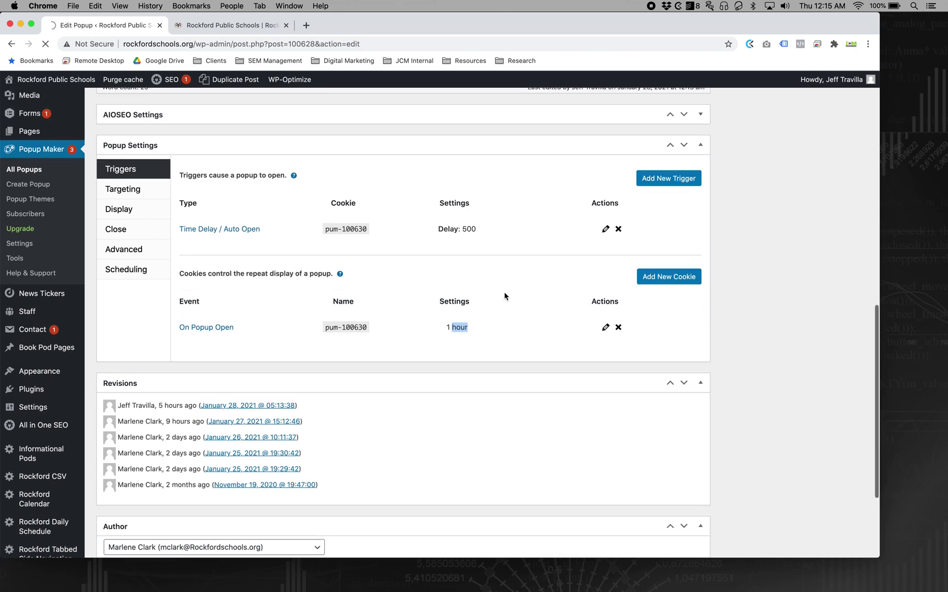